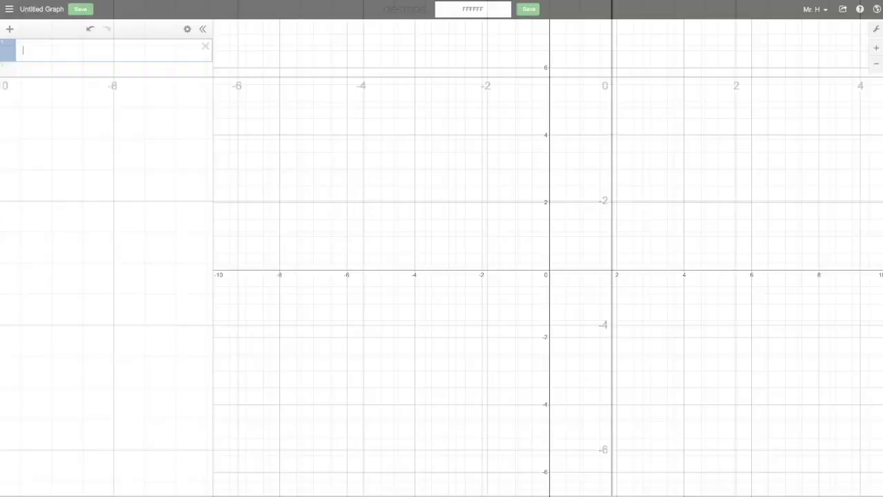
Title the graph 'Half Circle #0' followed by the author's channel tag and save it
left_click(38, 9)
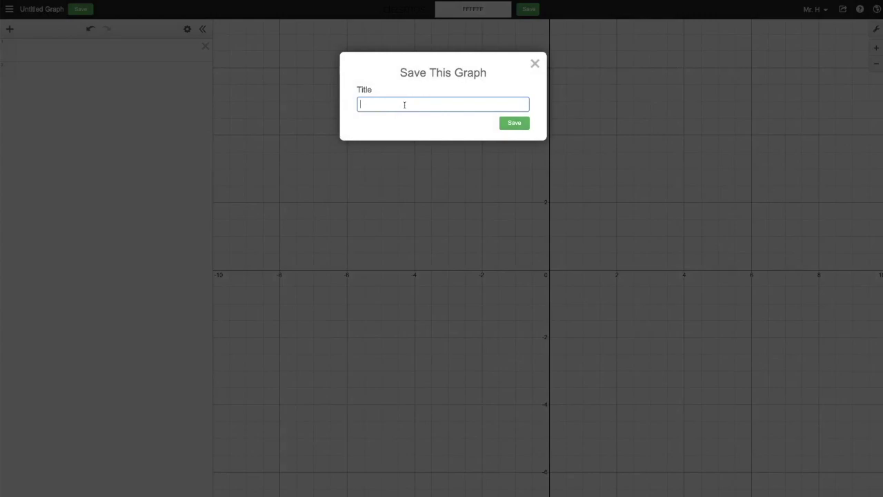
type("Half Circle #0 Mr. H Here to Help")
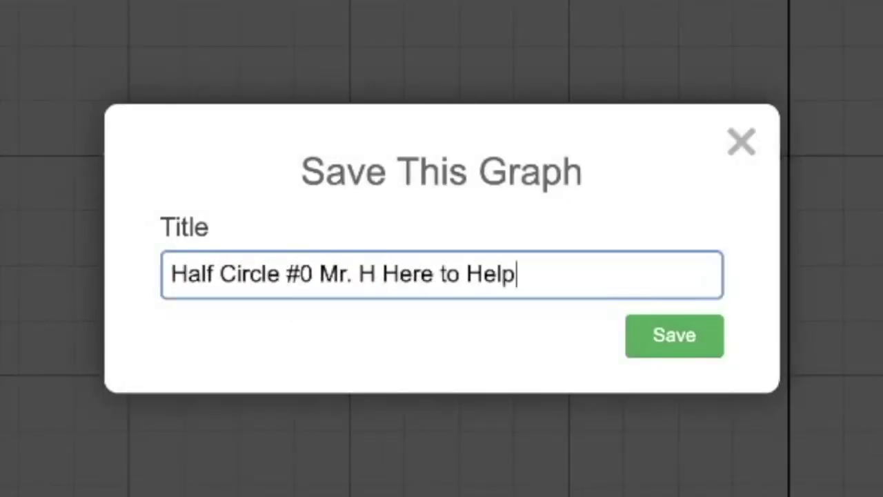
key("Return")
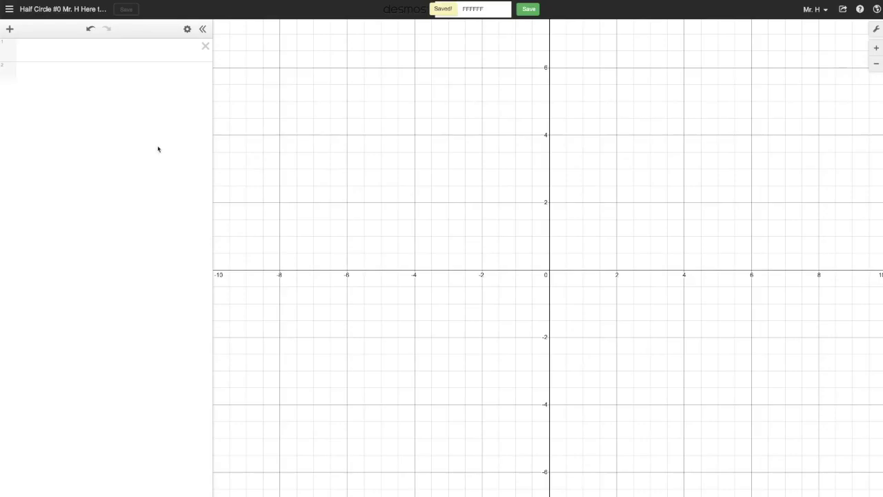
Enter x^2+y^2=25 in row 1 to plot the radius-5 circle
left_click(53, 49)
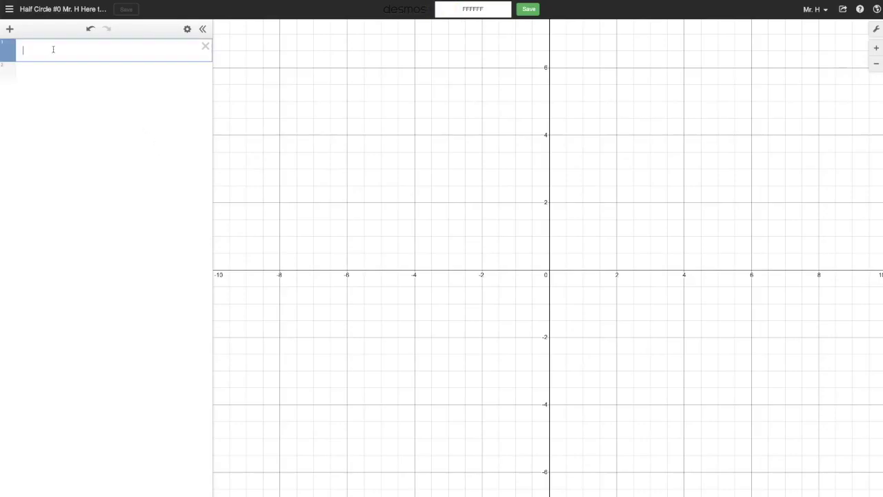
type("x^2")
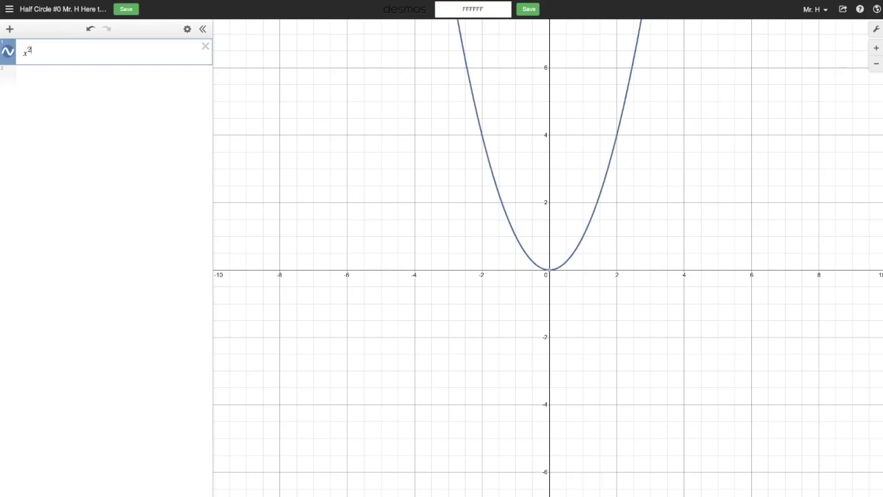
key("Right")
type("+y")
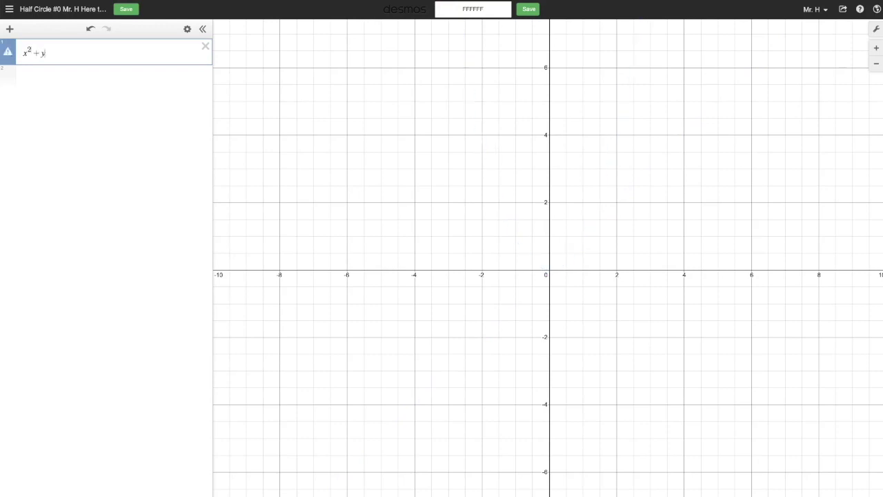
type("^2")
key("Right")
type("=")
left_click_drag(517, 280, 439, 286)
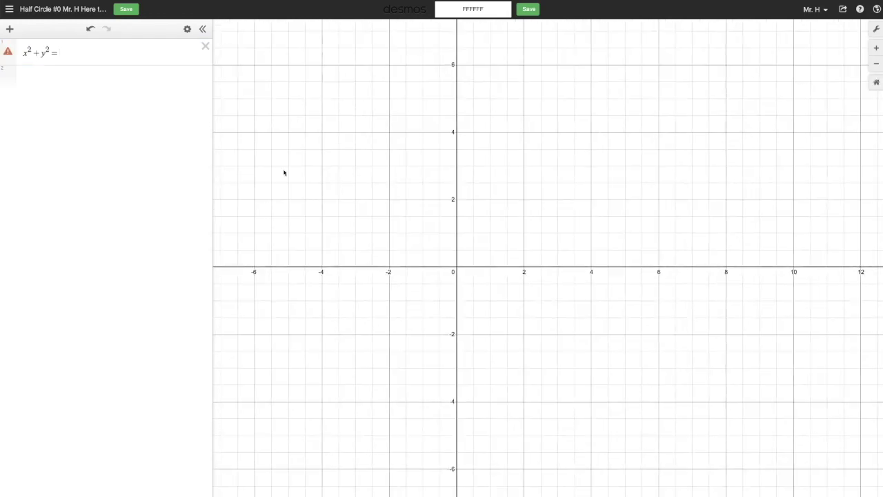
left_click(61, 53)
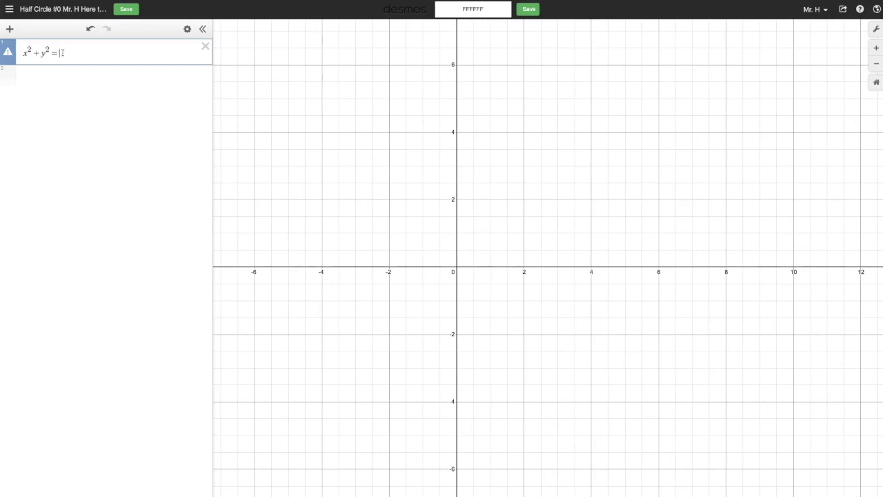
type("25")
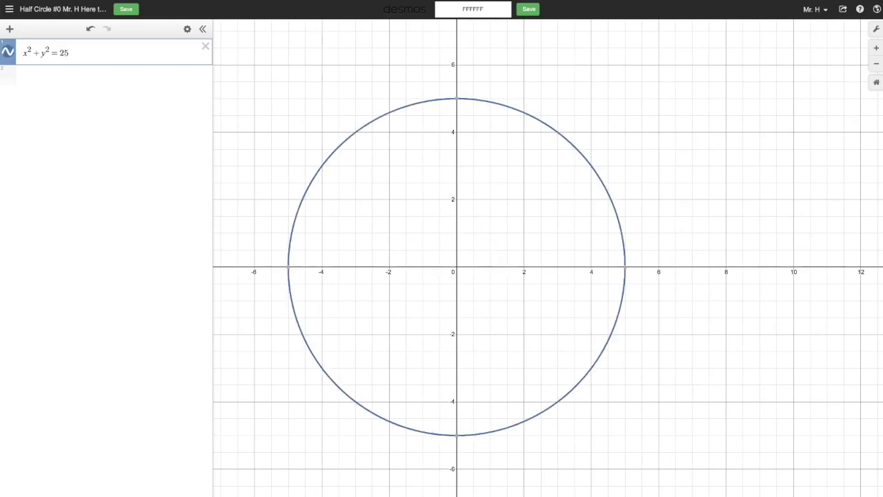
Make the circle green
left_click(10, 54)
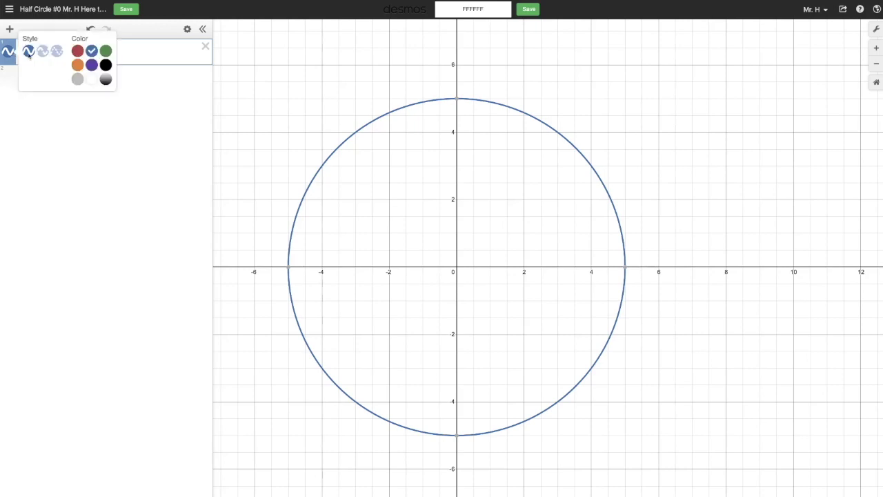
left_click(105, 51)
left_click(143, 57)
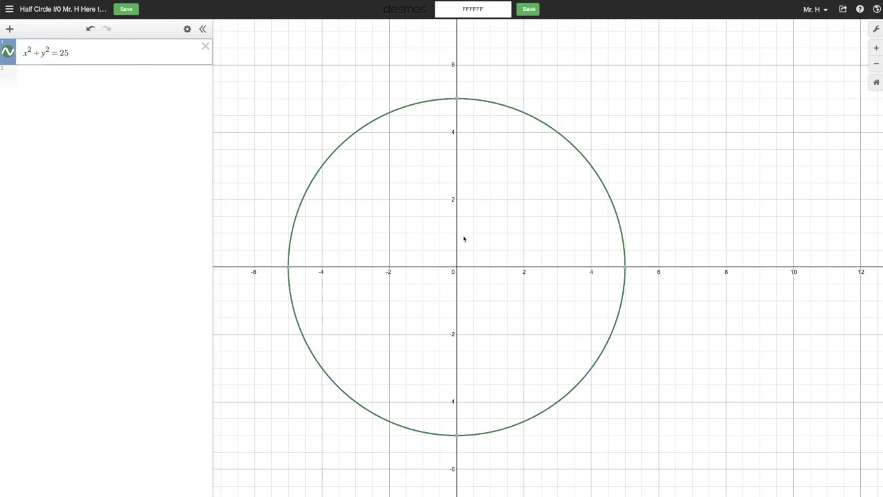
Replace the equals sign with <= so the expression reads x² + y² ≤ 25
left_click(58, 53)
key("BackSpace")
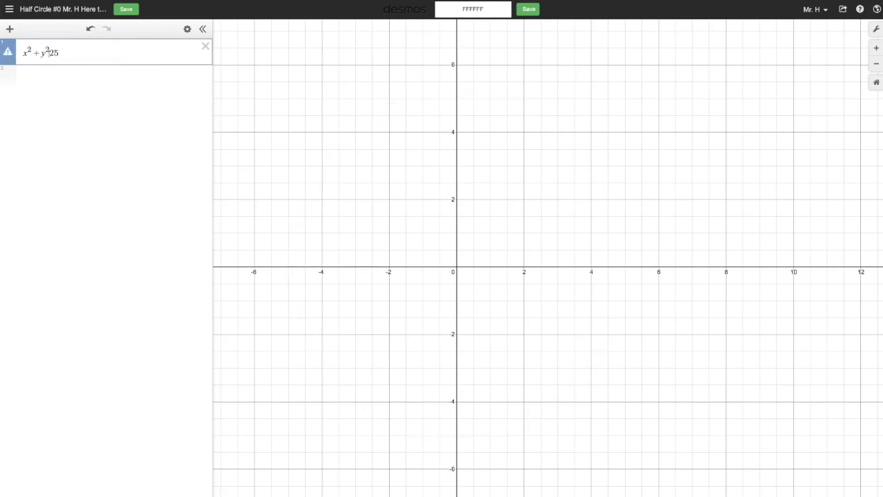
type("<=")
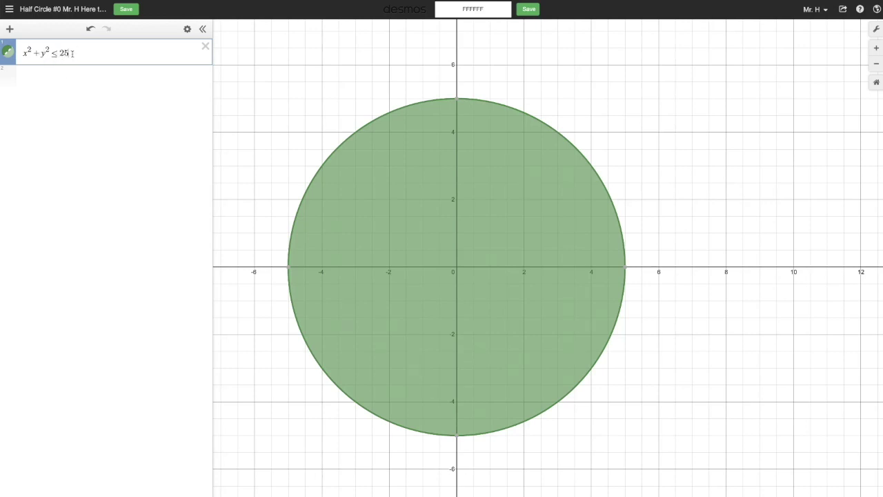
Change the right side to 0 and insert -25 after y²
key("BackSpace")
key("BackSpace")
type("0")
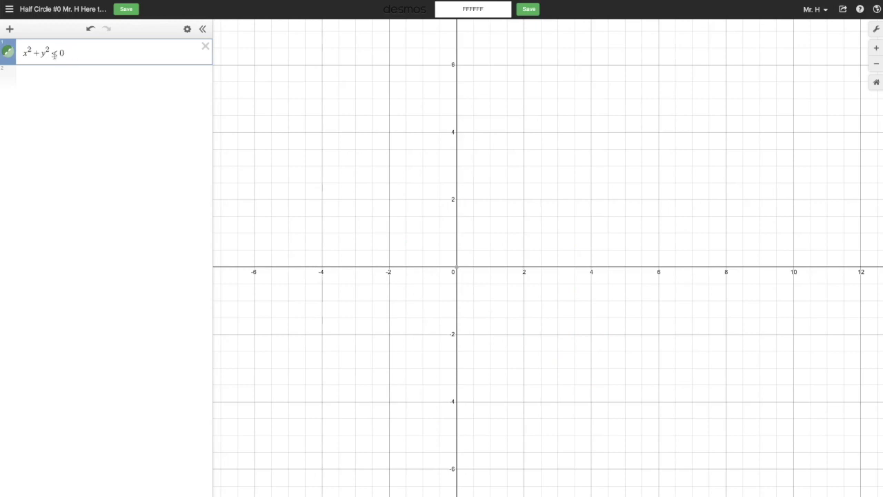
left_click(53, 55)
type("-25")
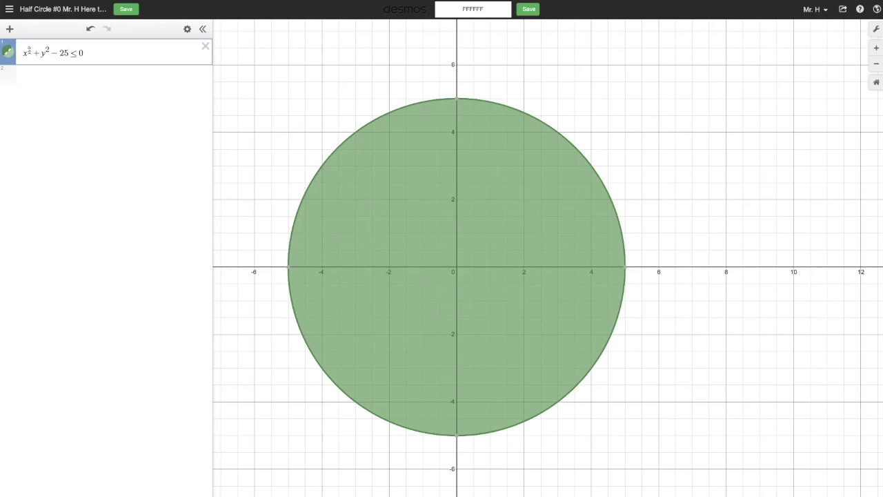
Wrap x² + y² − 25 in parentheses, removing the extra brackets
left_click_drag(24, 53, 31, 53)
key("Left")
type("(")
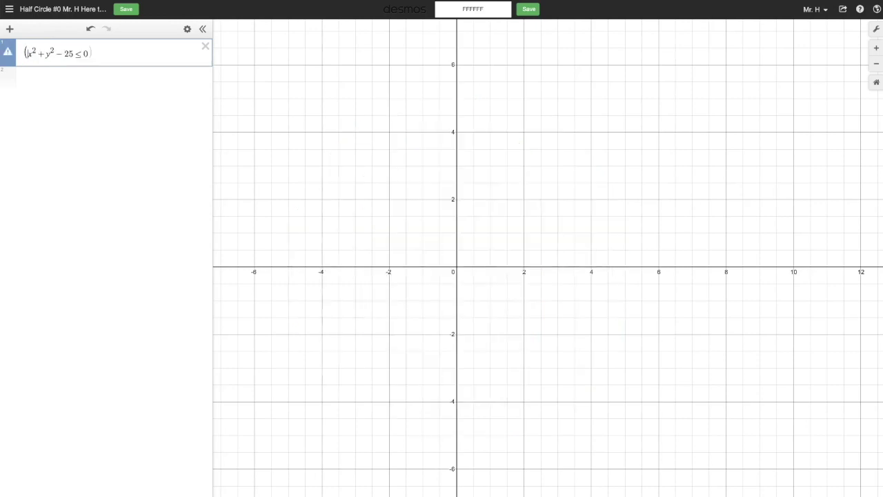
left_click(74, 53)
type(")")
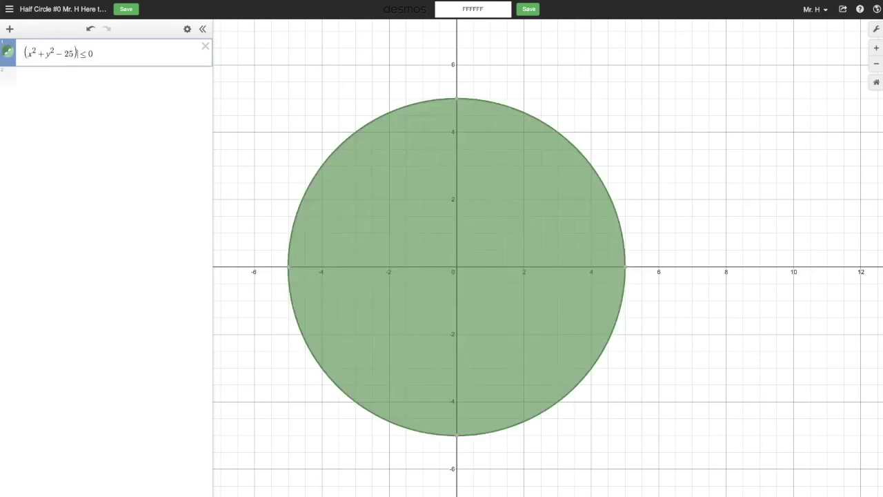
left_click(21, 54)
type("(")
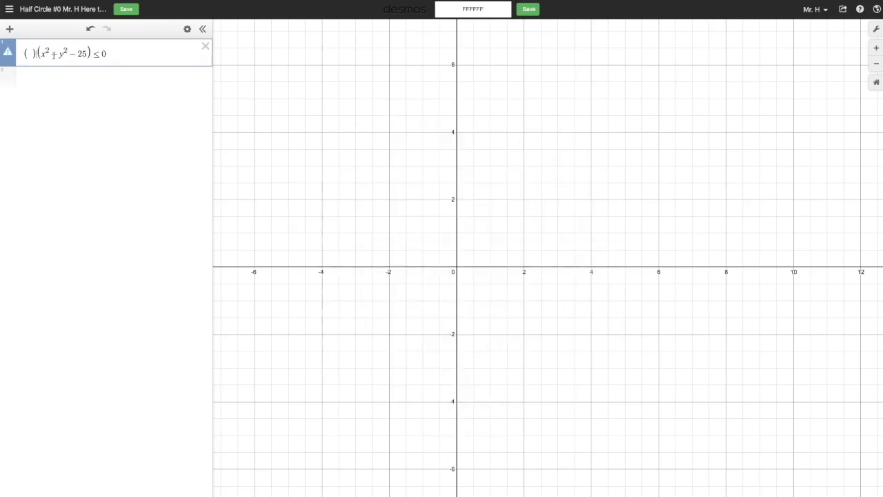
left_click(36, 53)
key("BackSpace")
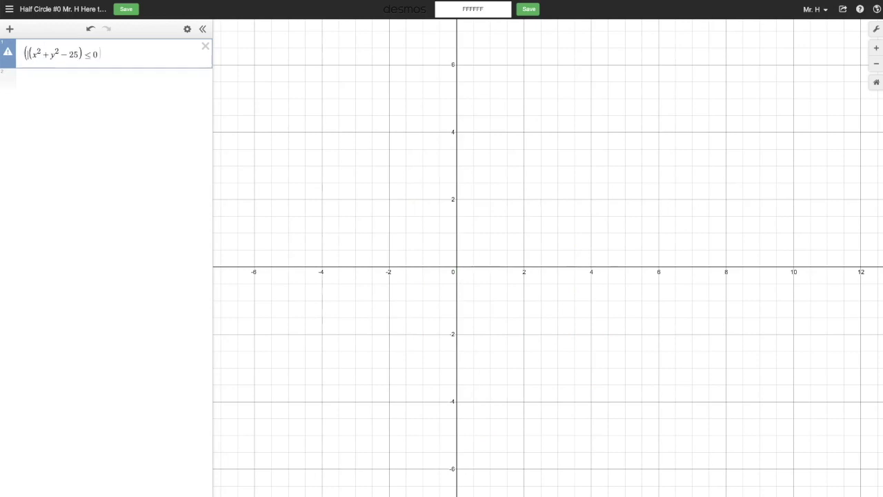
key("BackSpace")
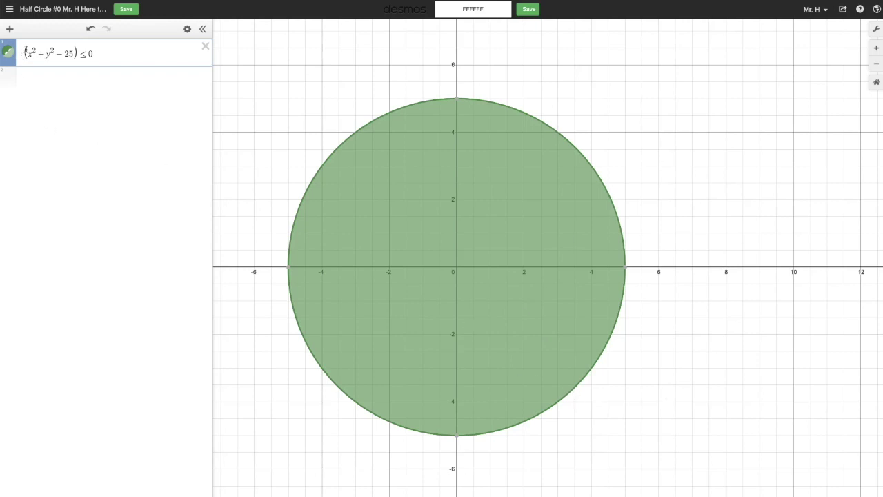
Prefix the factor (-x) so the inequality reads (−x)(x² + y² − 25) ≤ 0
type("-x")
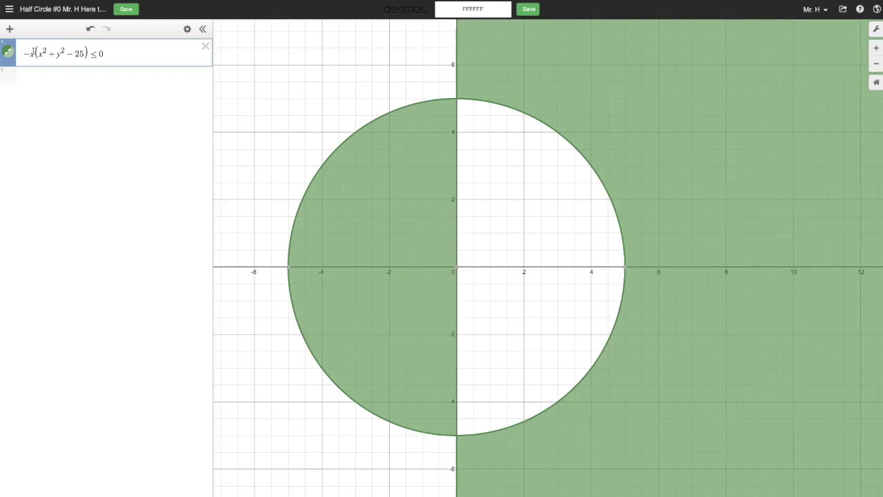
type(")")
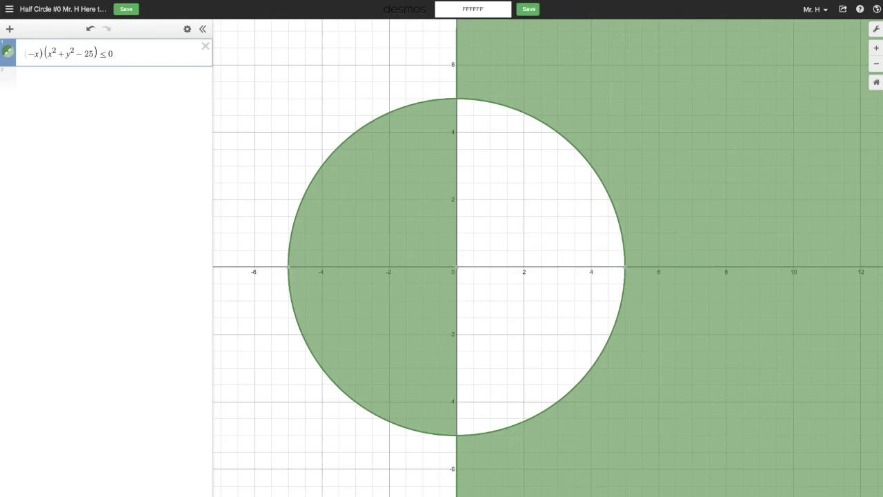
left_click(26, 53)
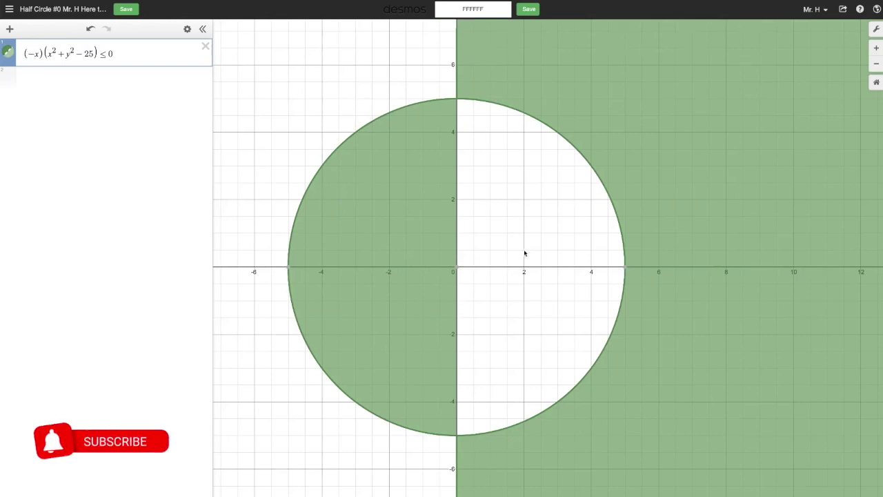
scroll(524, 252, "down", 3)
scroll(525, 252, "up", 3)
Save the finished graph showing the shaded left half-disk and right outside region
left_click_drag(525, 252, 479, 255)
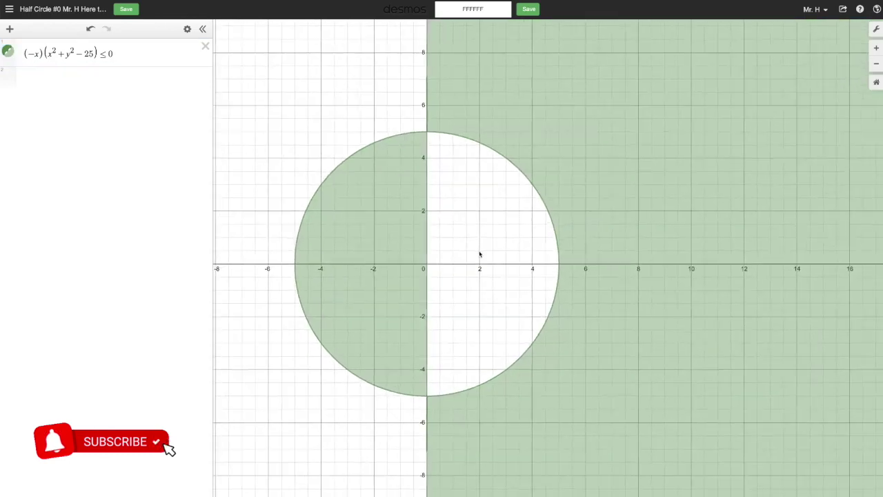
scroll(480, 255, "up", 3)
scroll(476, 253, "down", 4)
scroll(475, 252, "up", 2)
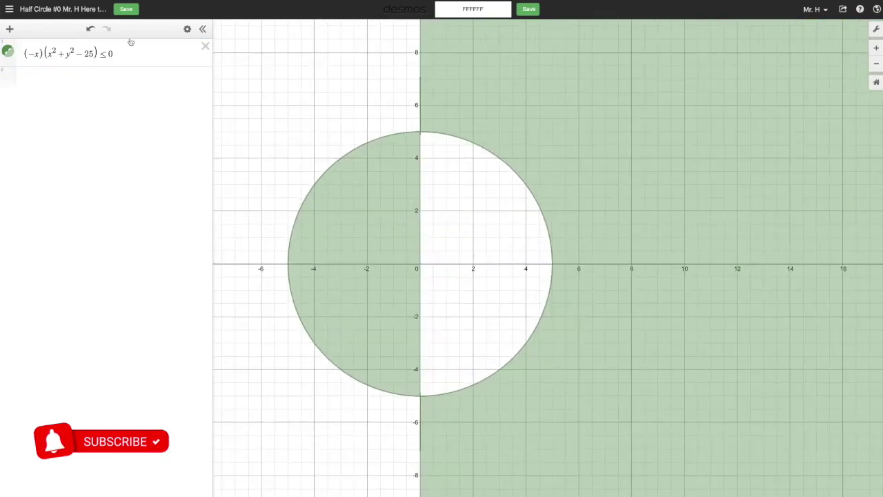
left_click(130, 44)
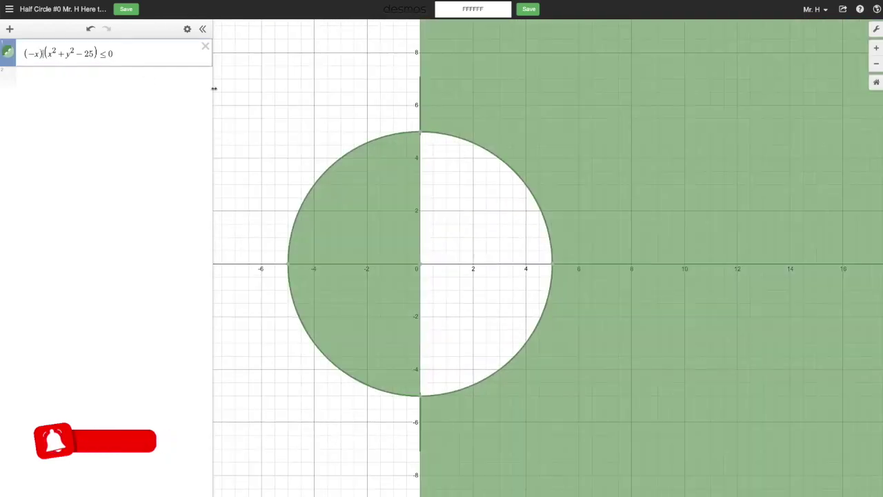
left_click(127, 9)
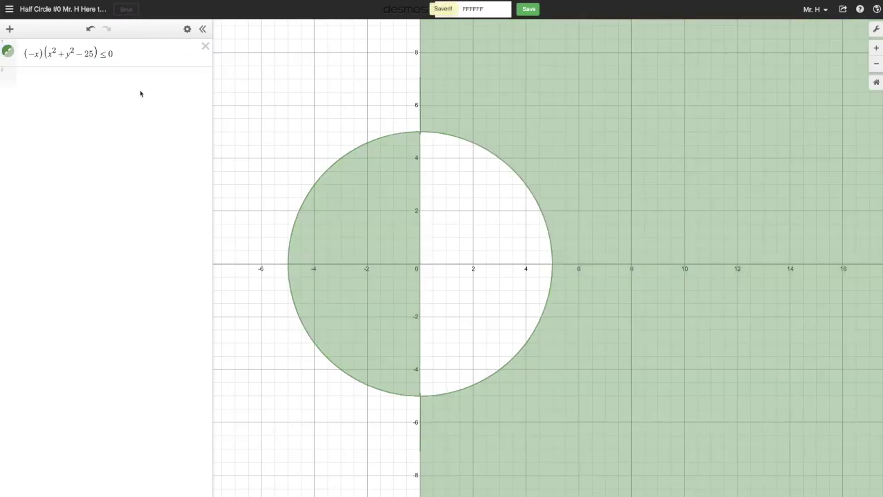